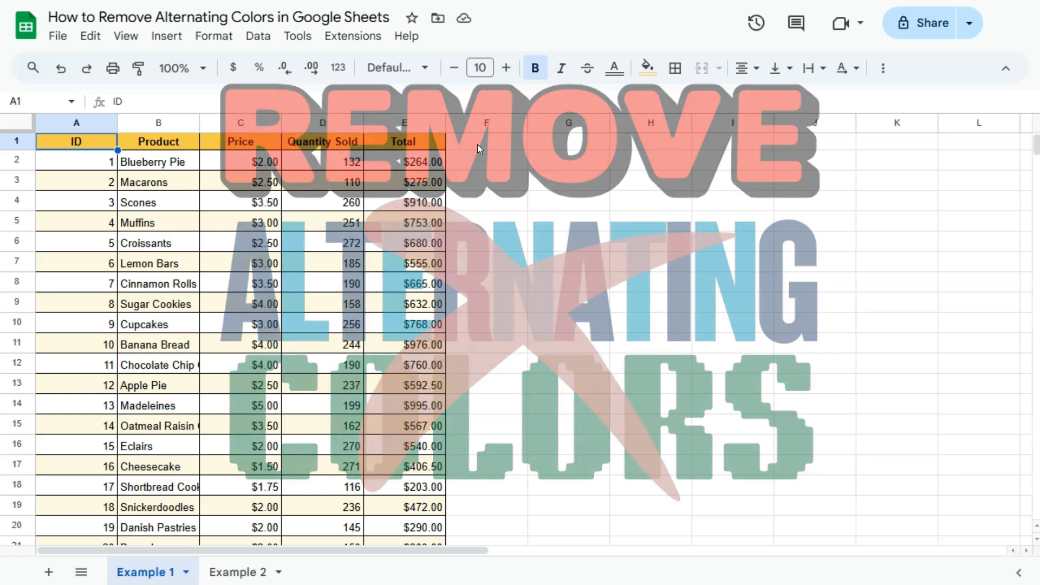
# Switch from Example 1 to the Example 2 sheet with the BAKED GOODS table.
pyautogui.click(481, 144)
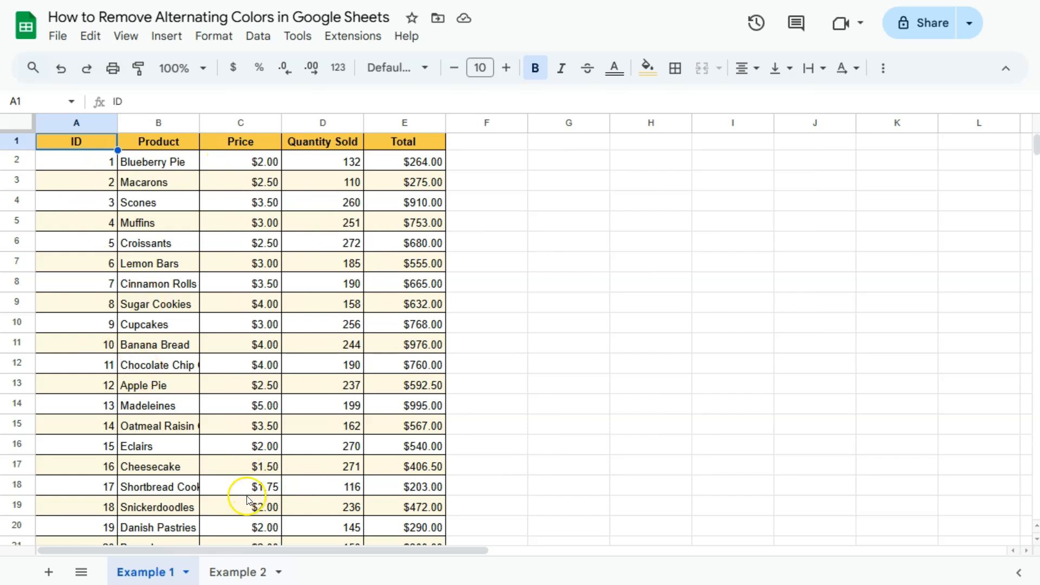
pyautogui.click(236, 574)
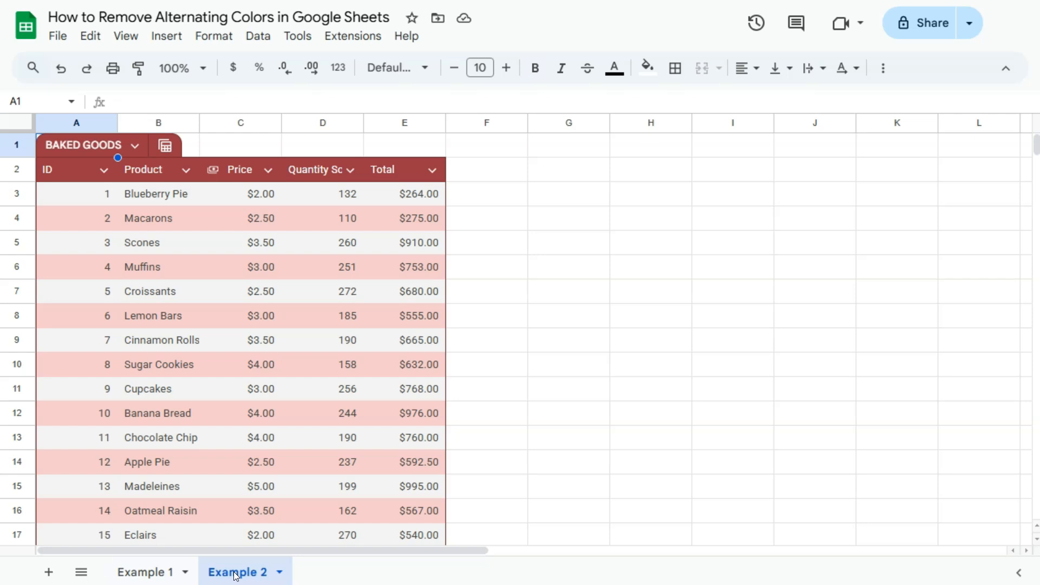
# Return to Example 1 and select the whole product table range A1:E21.
pyautogui.click(142, 571)
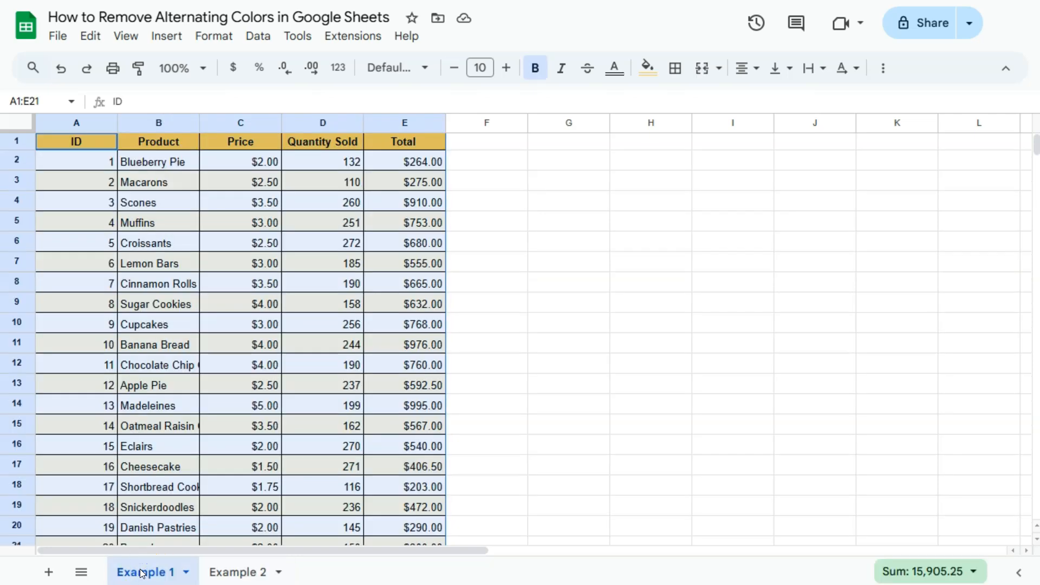
pyautogui.click(77, 142)
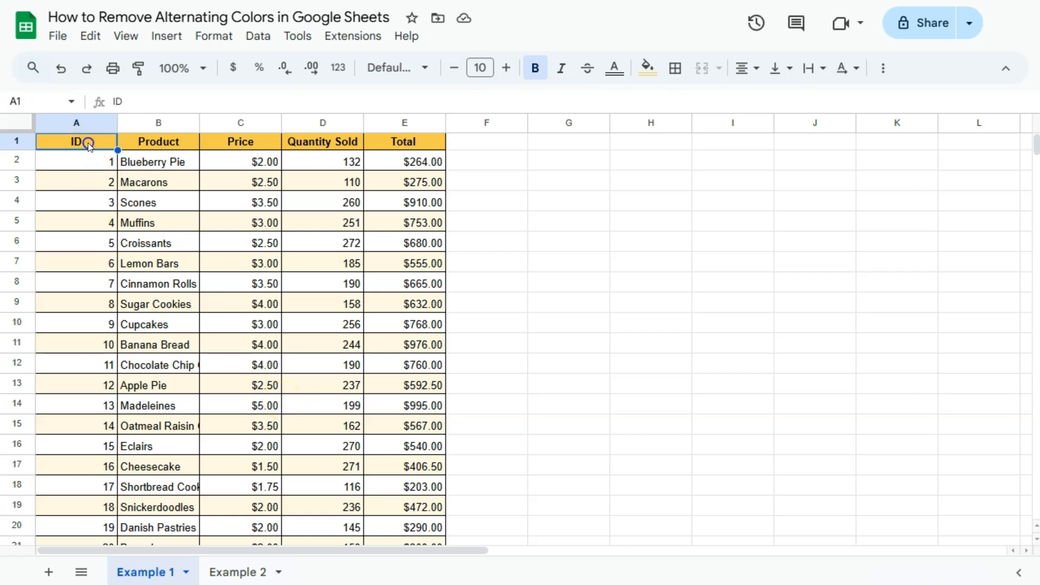
pyautogui.hotkey('ctrl', 'a')
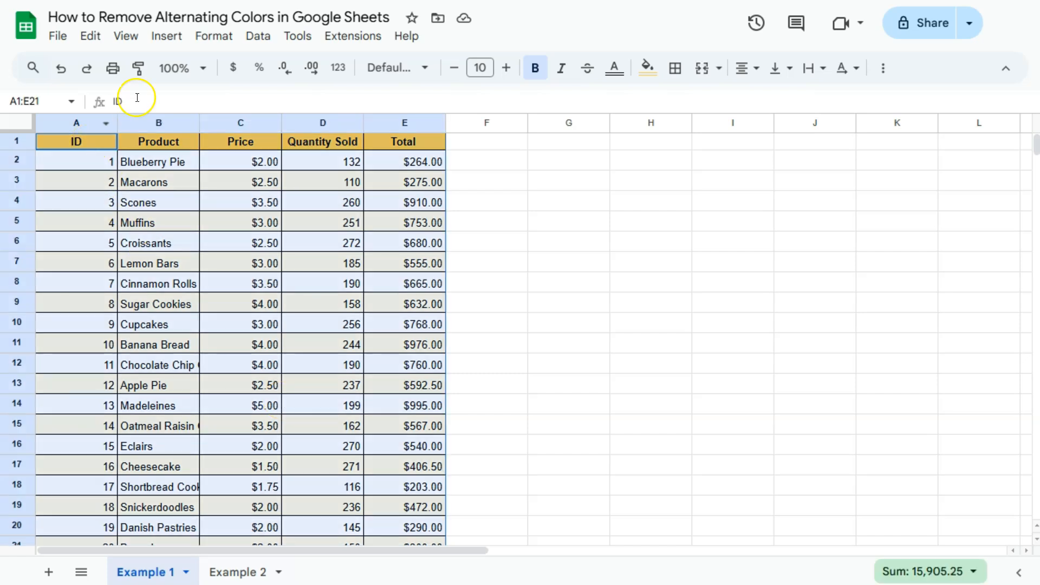
# Remove the alternating colours from the selected range via Format > Alternating colors.
pyautogui.click(214, 36)
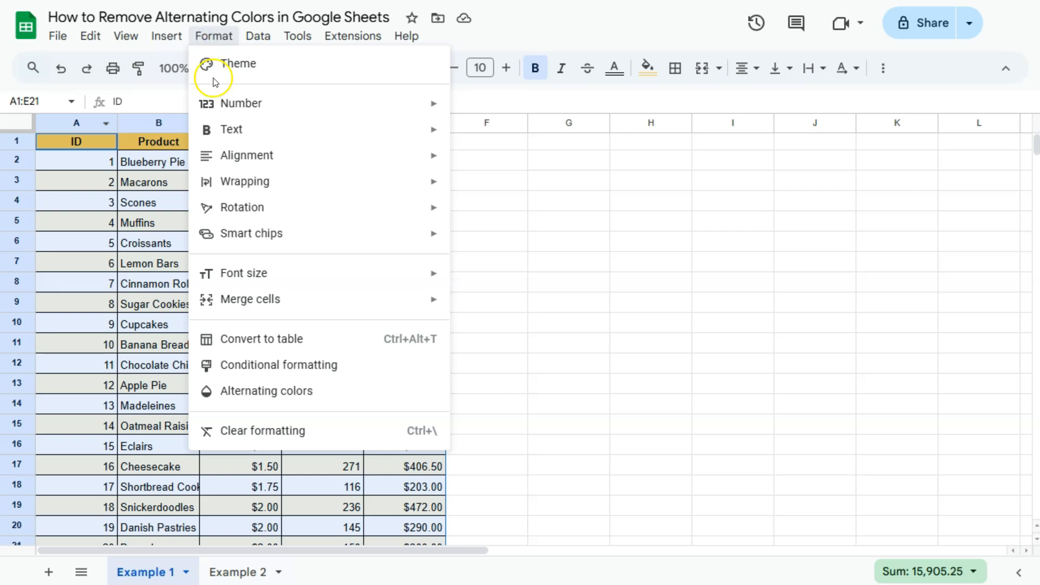
pyautogui.click(250, 391)
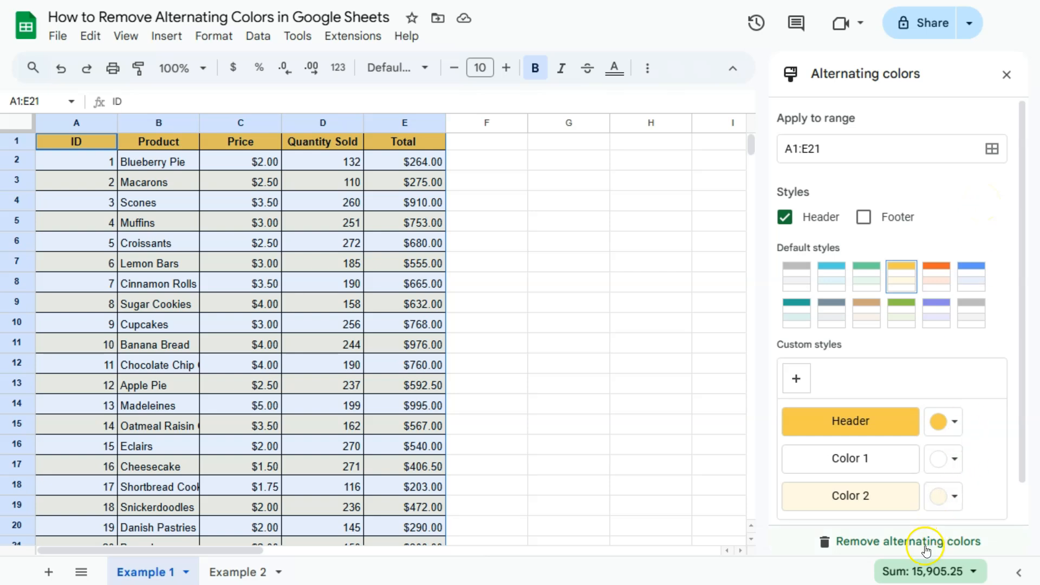
pyautogui.scroll(-2, 998, 483)
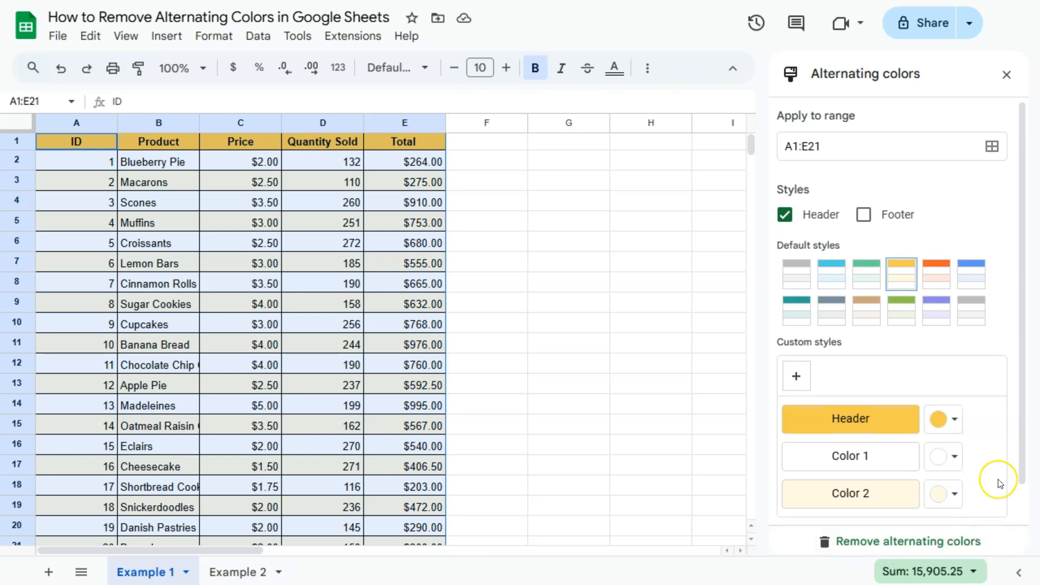
pyautogui.click(880, 541)
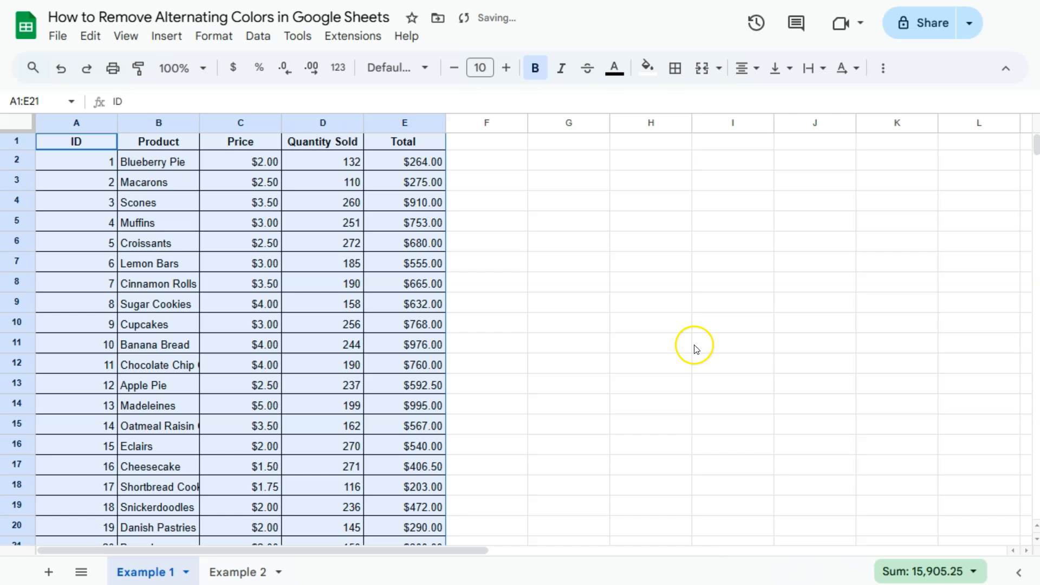
# Undo the colour removal, clear the A1:E21 data to inspect the fills, then undo the deletion.
pyautogui.click(61, 68)
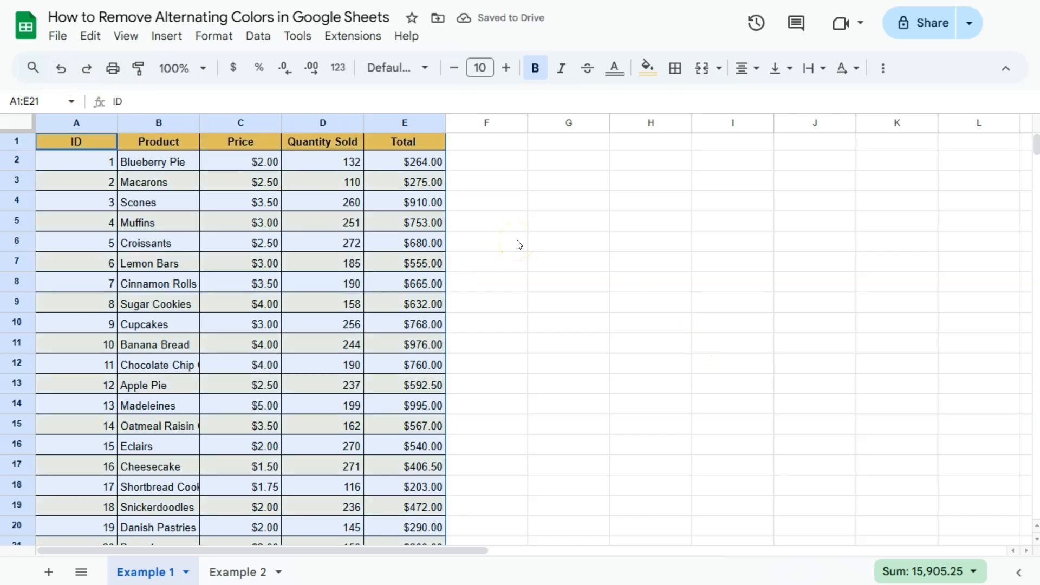
pyautogui.press('Delete')
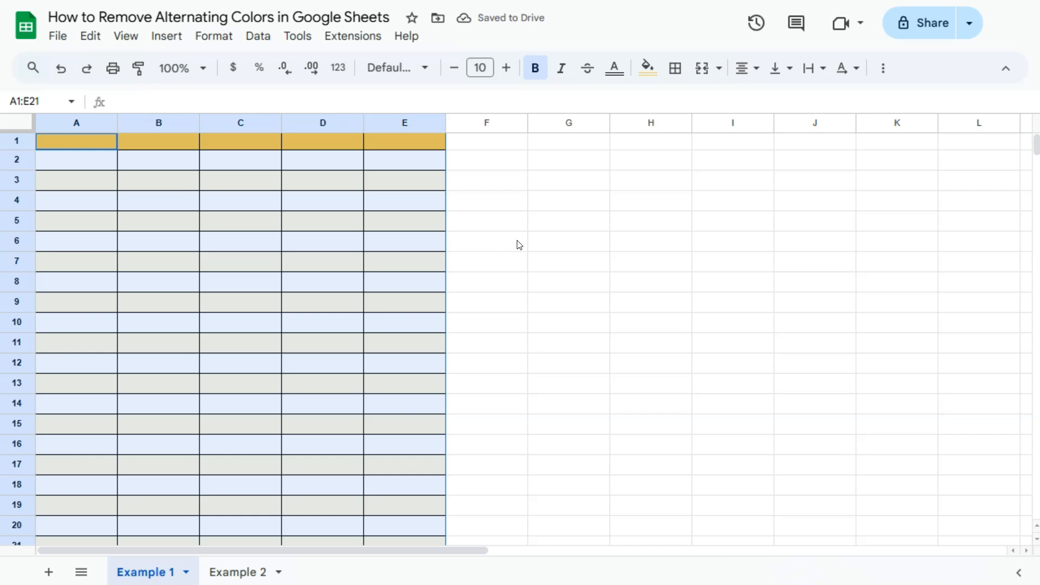
pyautogui.click(513, 145)
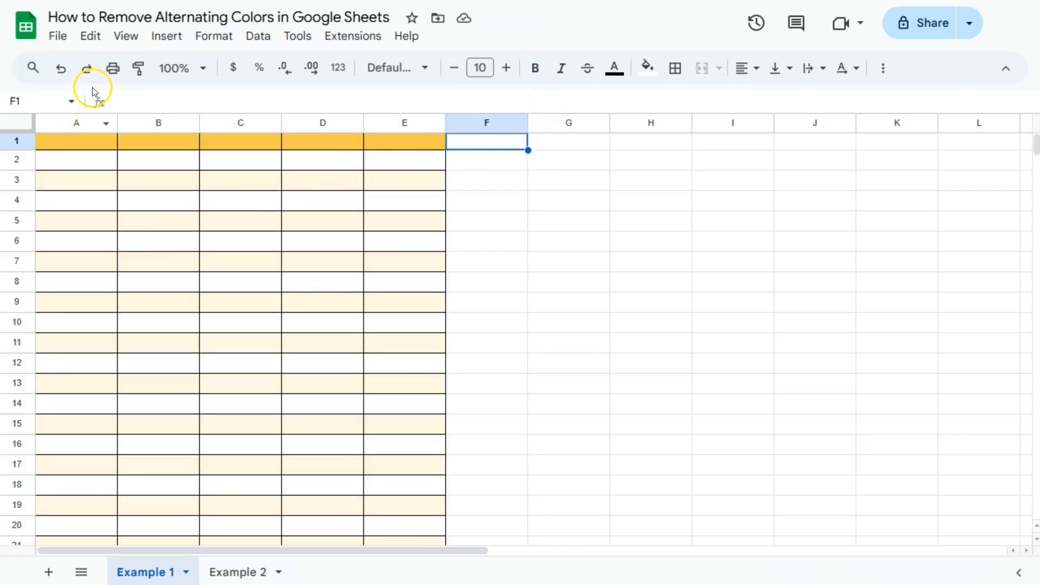
pyautogui.click(62, 68)
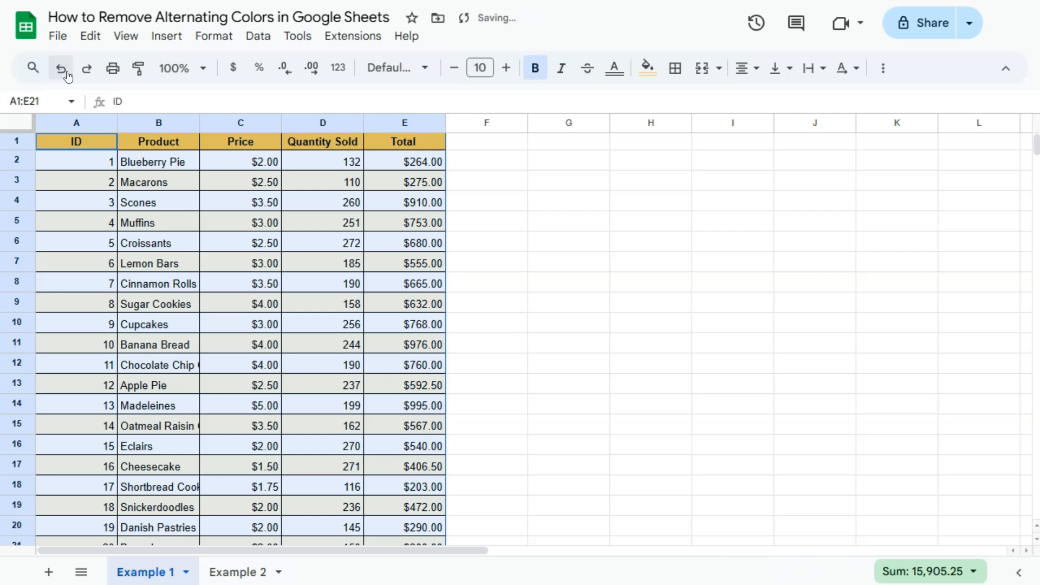
# Remove the alternating colours from the Example 1 table again and deselect the range.
pyautogui.click(213, 37)
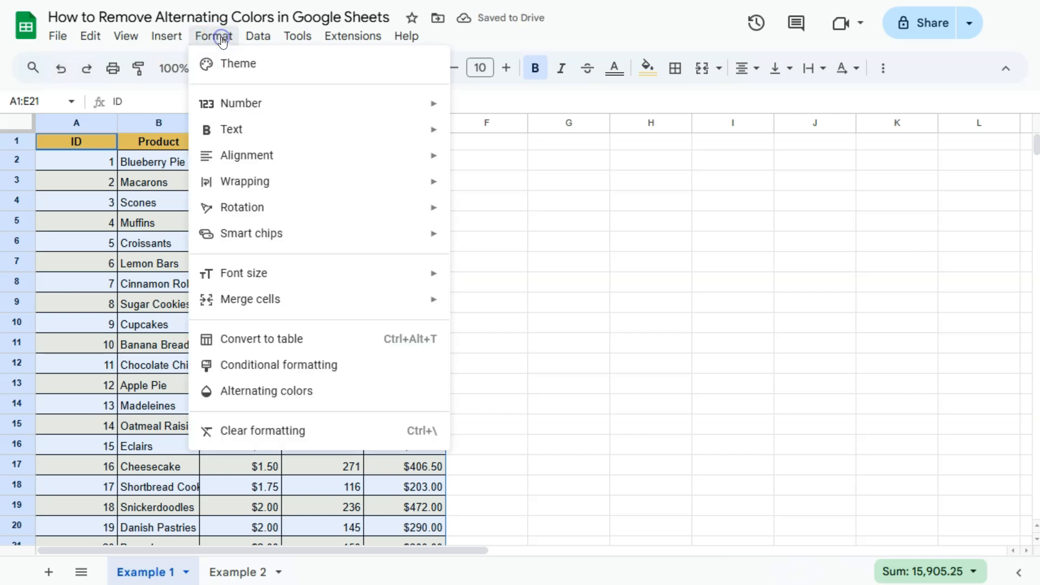
pyautogui.click(267, 390)
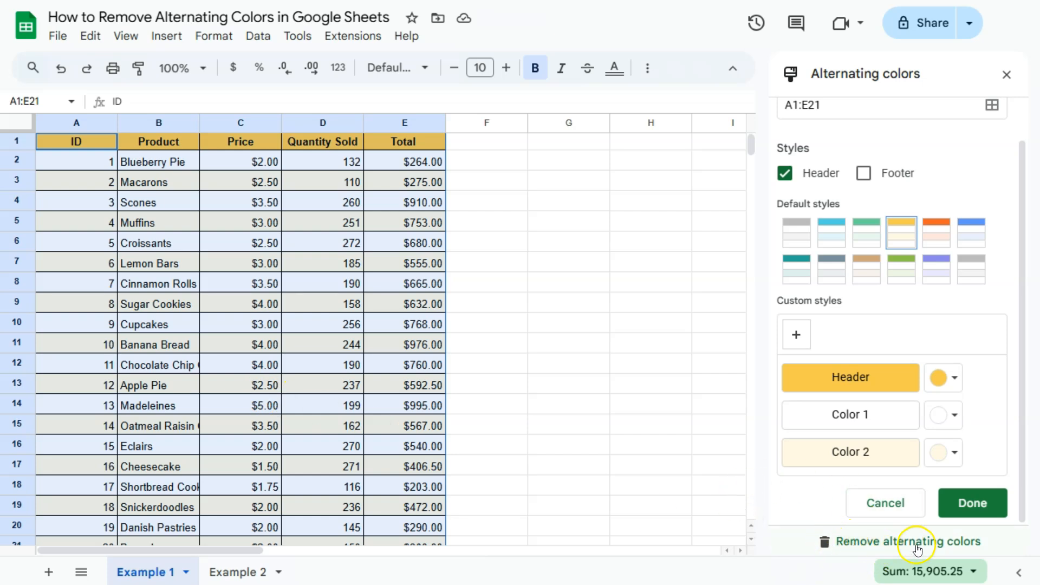
pyautogui.click(859, 542)
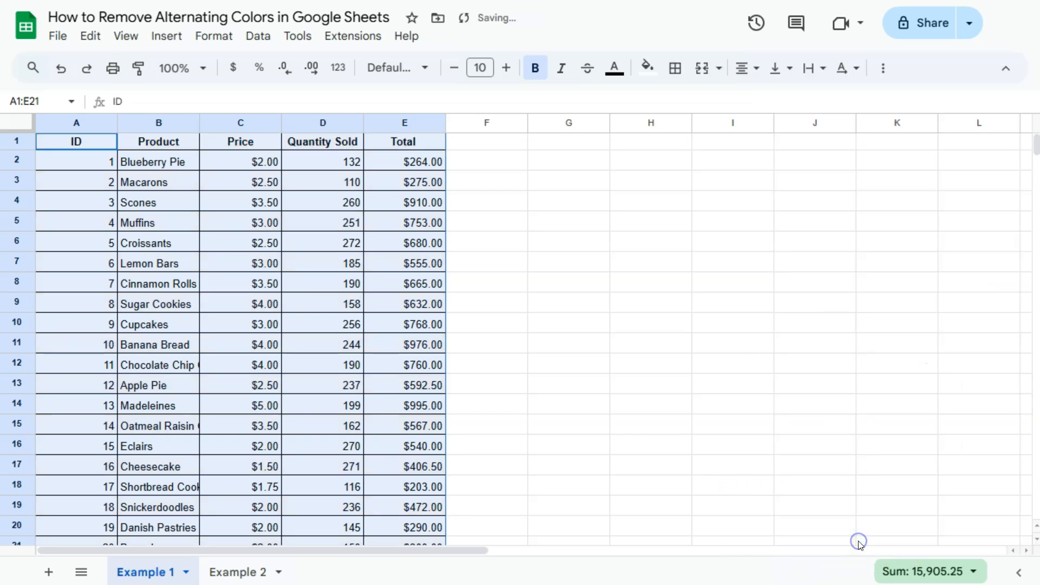
pyautogui.click(458, 144)
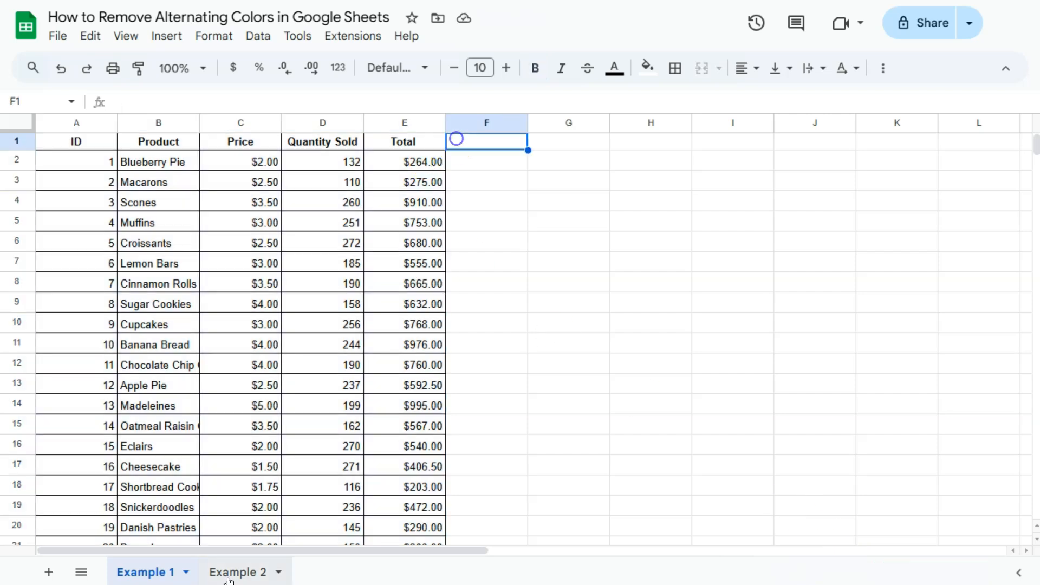
# On Example 2, untick Show alternating colors in the BAKED GOODS table formatting options.
pyautogui.click(231, 574)
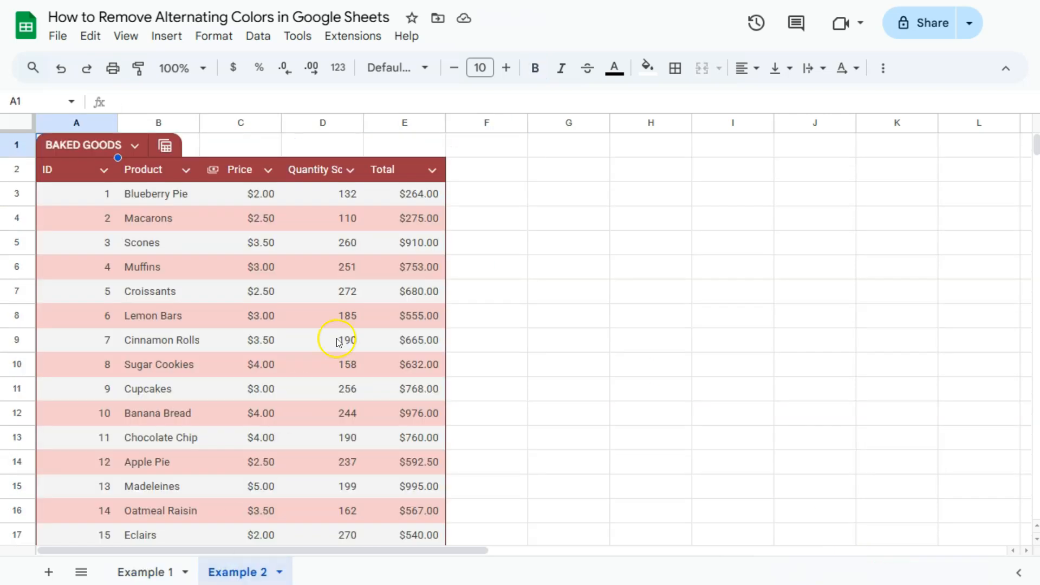
pyautogui.scroll(-3, 336, 338)
pyautogui.scroll(3, 287, 409)
pyautogui.click(135, 146)
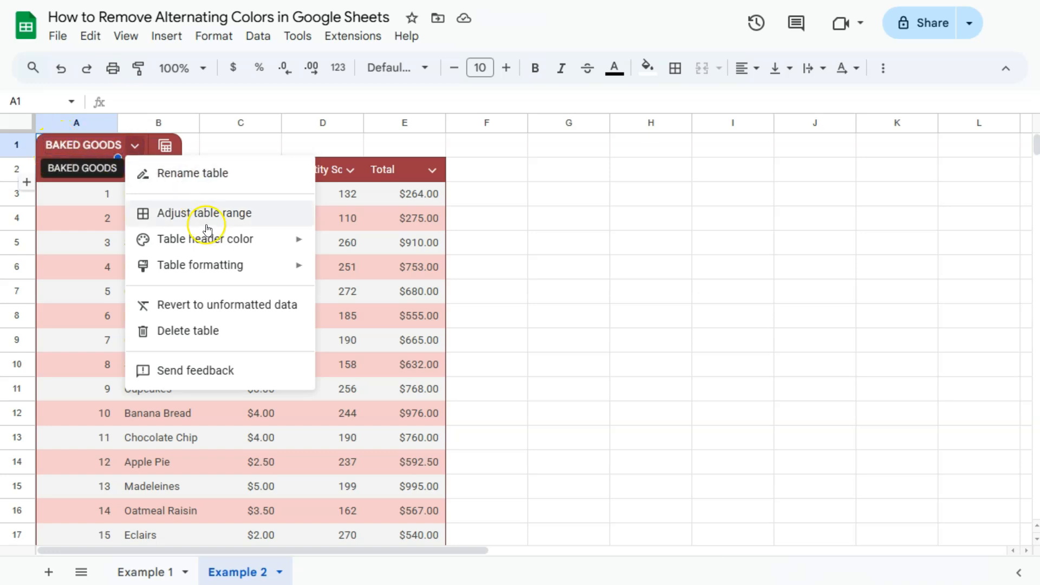
pyautogui.moveTo(200, 266)
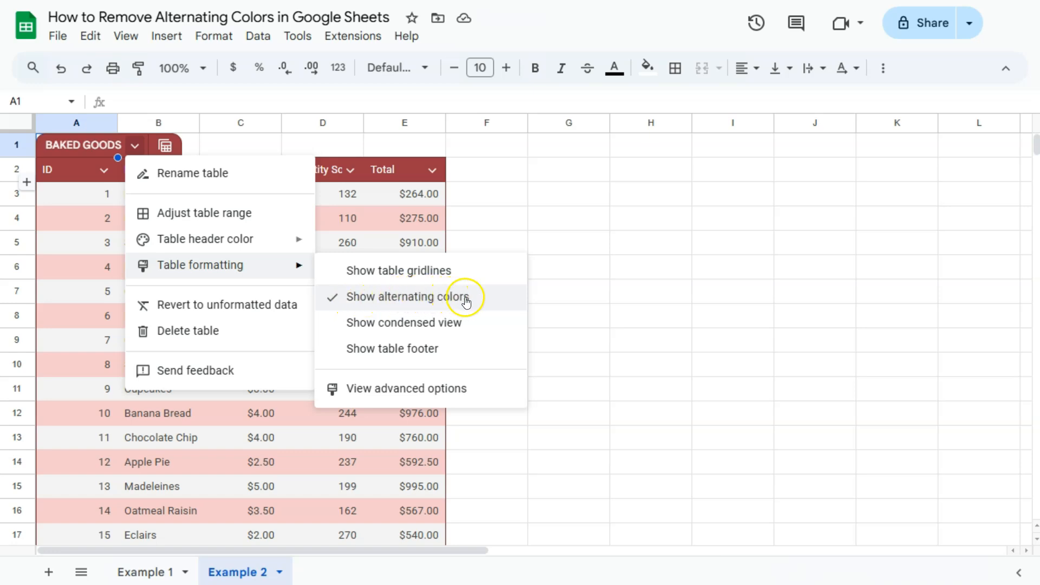
pyautogui.click(363, 299)
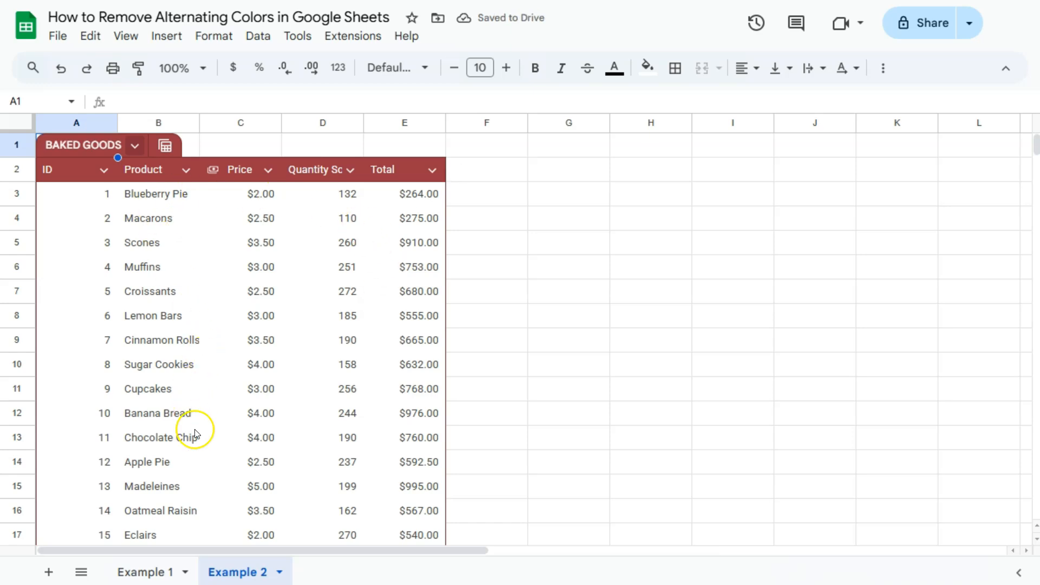
pyautogui.scroll(-2, 241, 356)
pyautogui.scroll(2, 249, 419)
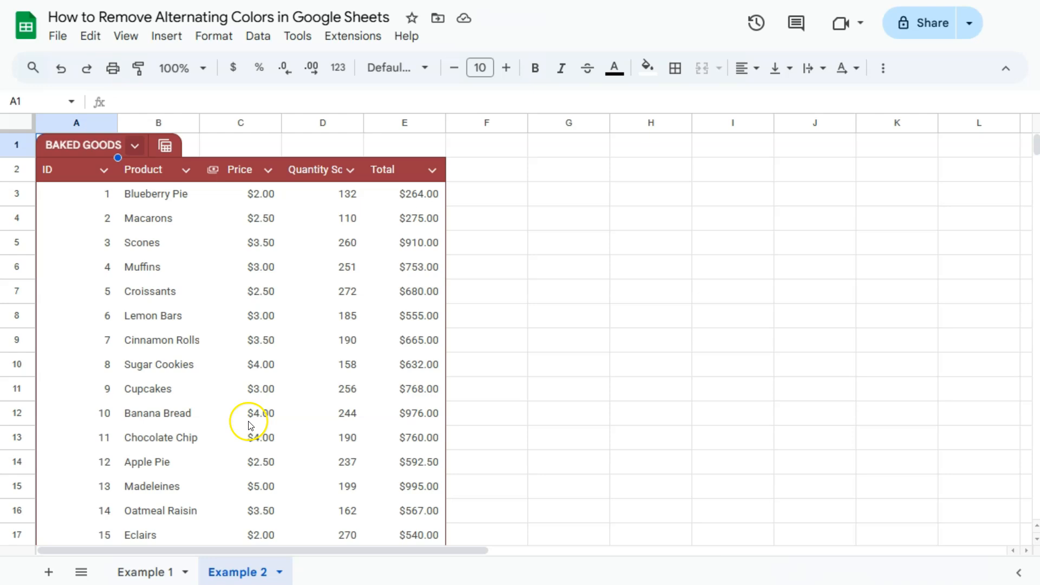
pyautogui.click(465, 194)
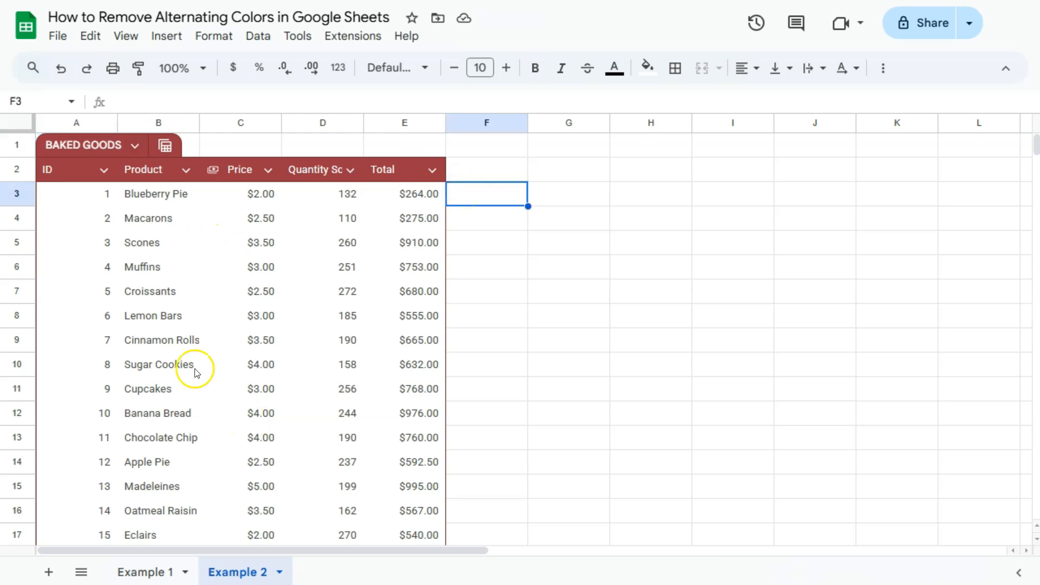
pyautogui.click(145, 572)
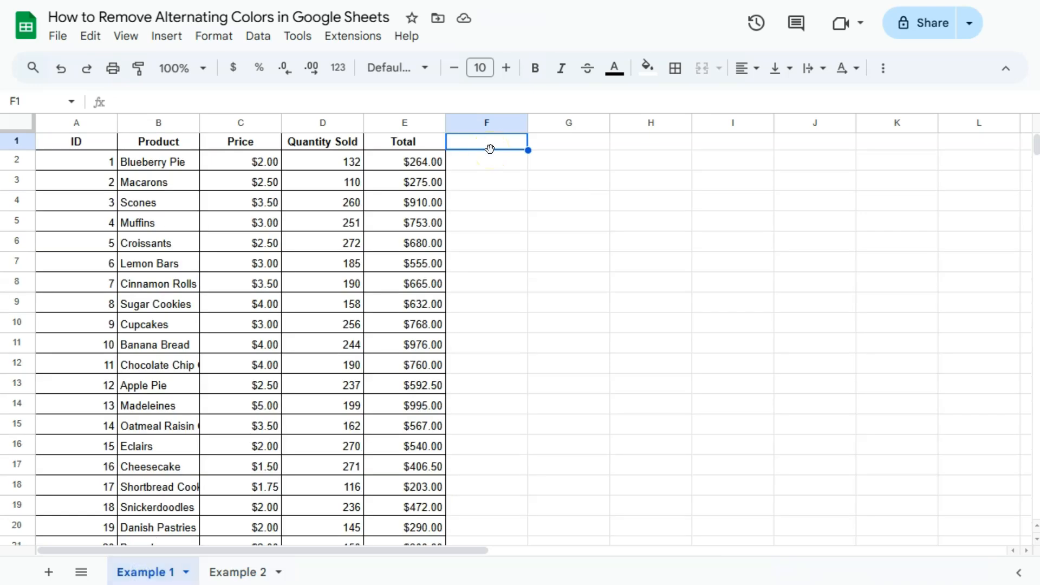
pyautogui.click(237, 573)
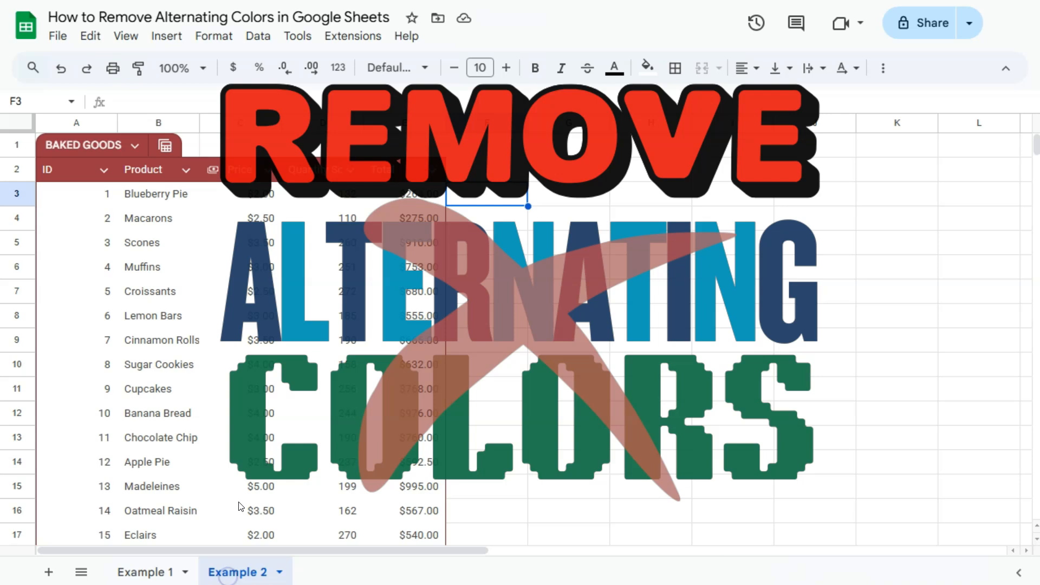
pyautogui.click(537, 175)
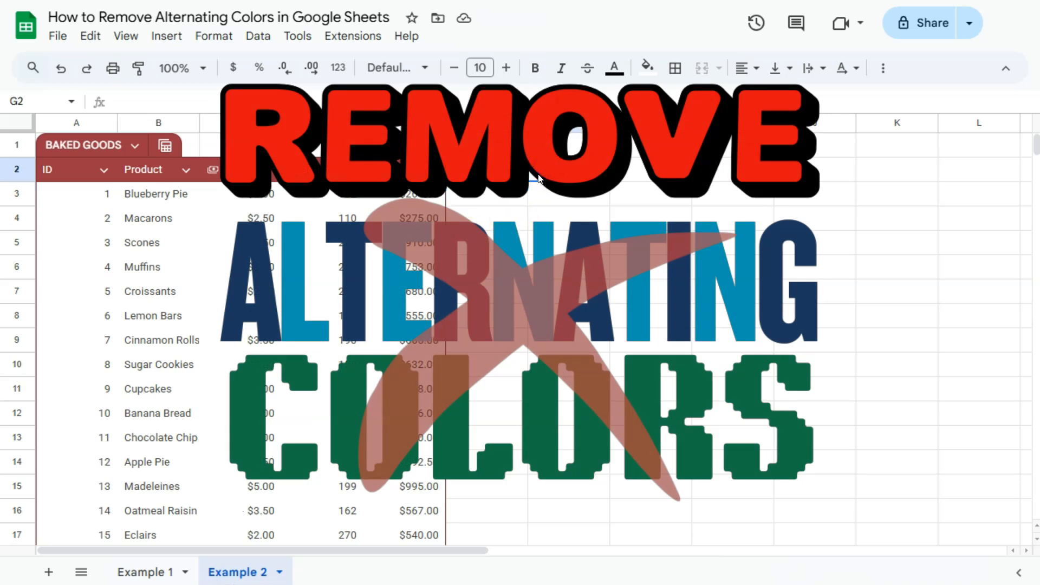